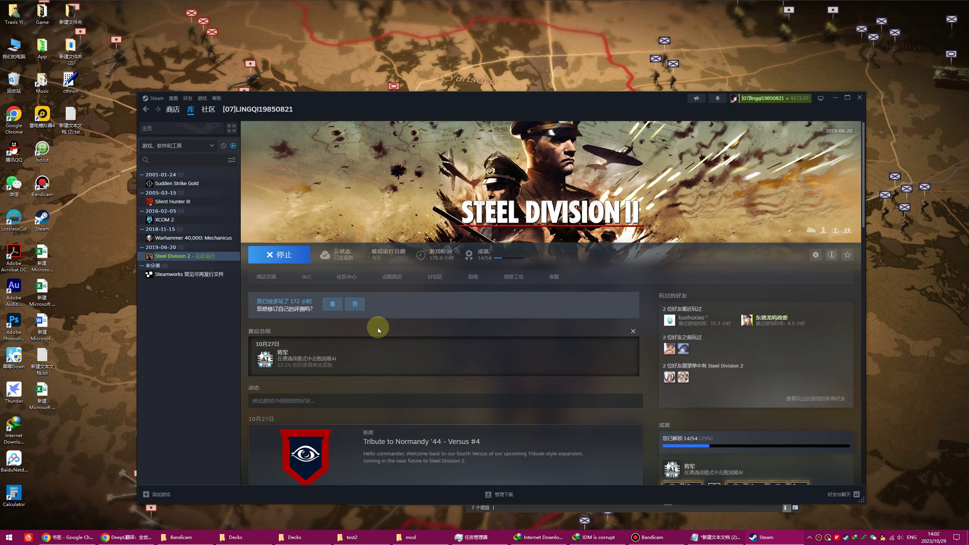
# Stop the running Steel Division 2 game and launch it again from the library
pyautogui.click(267, 255)
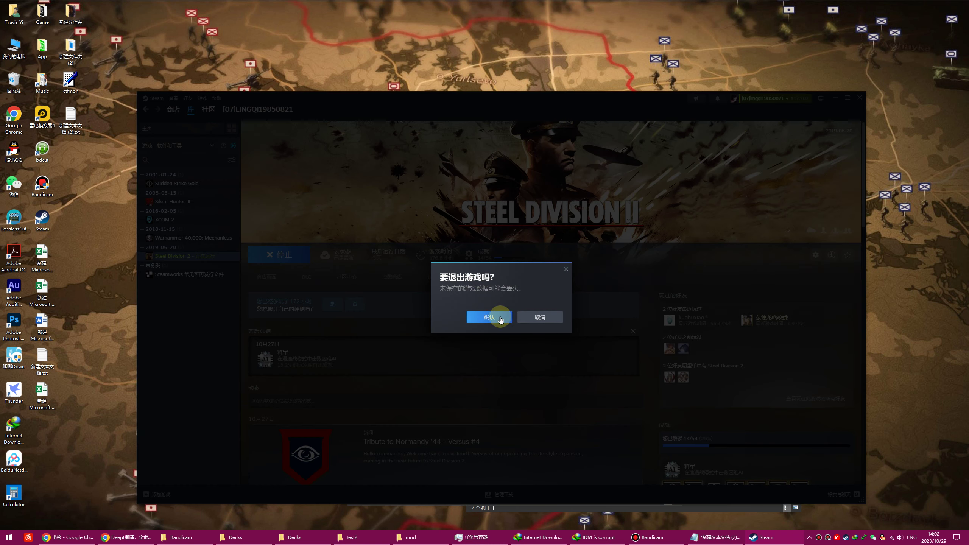
pyautogui.click(500, 320)
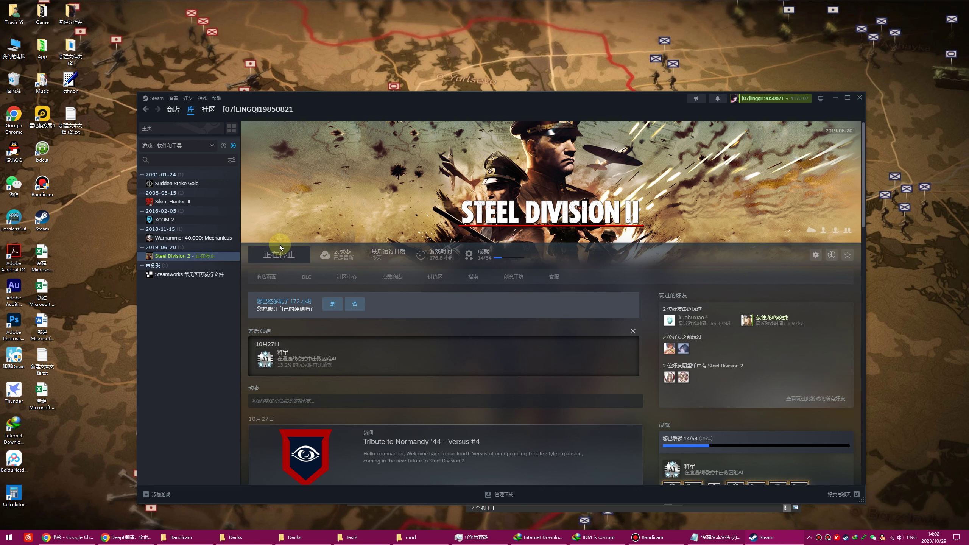
pyautogui.click(473, 538)
pyautogui.click(473, 540)
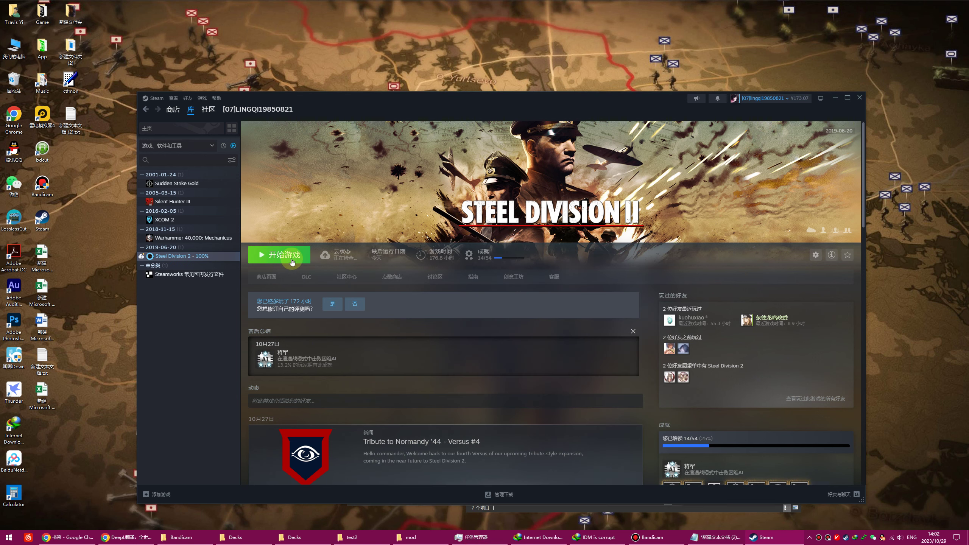
pyautogui.click(292, 260)
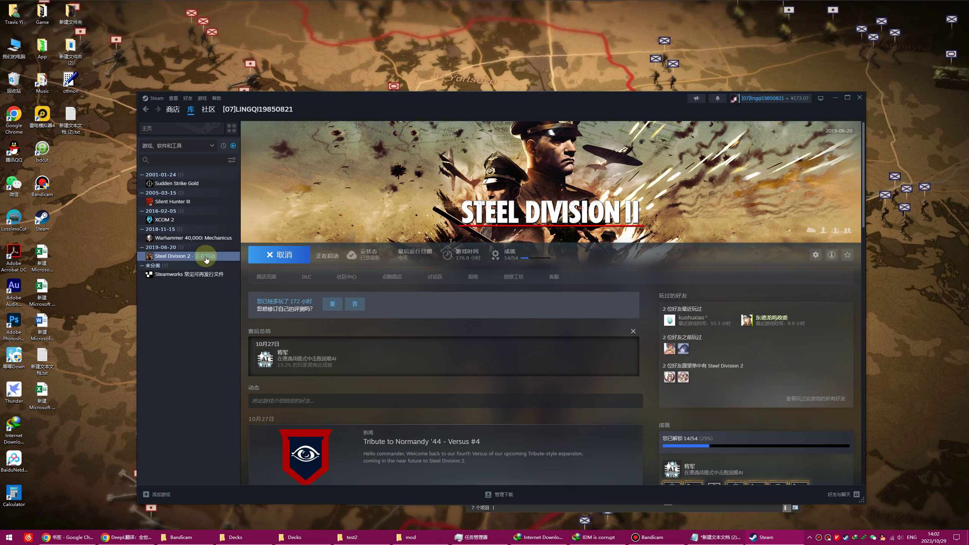
pyautogui.click(565, 305)
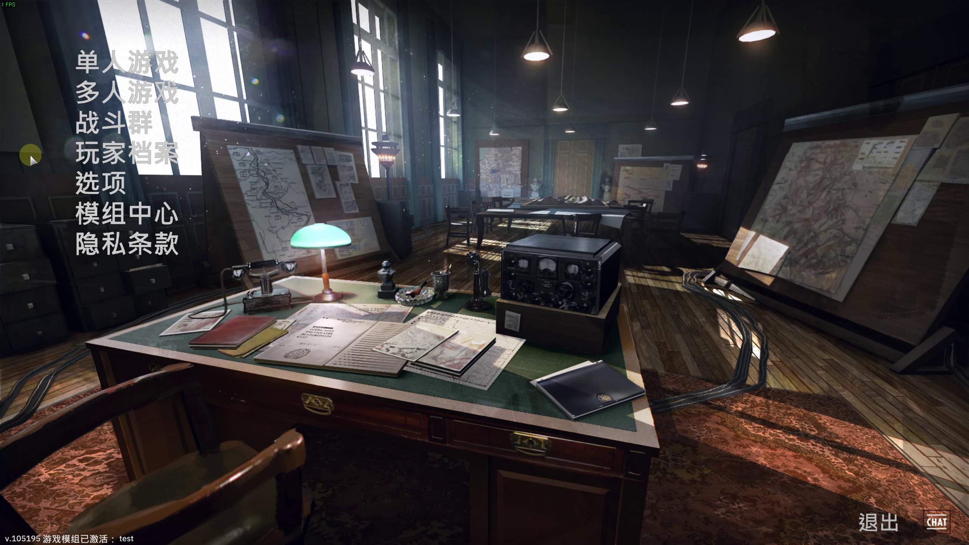
# Lower the game's master audio volume to its minimum, apply the change and return to the main menu
pyautogui.click(113, 184)
pyautogui.click(452, 87)
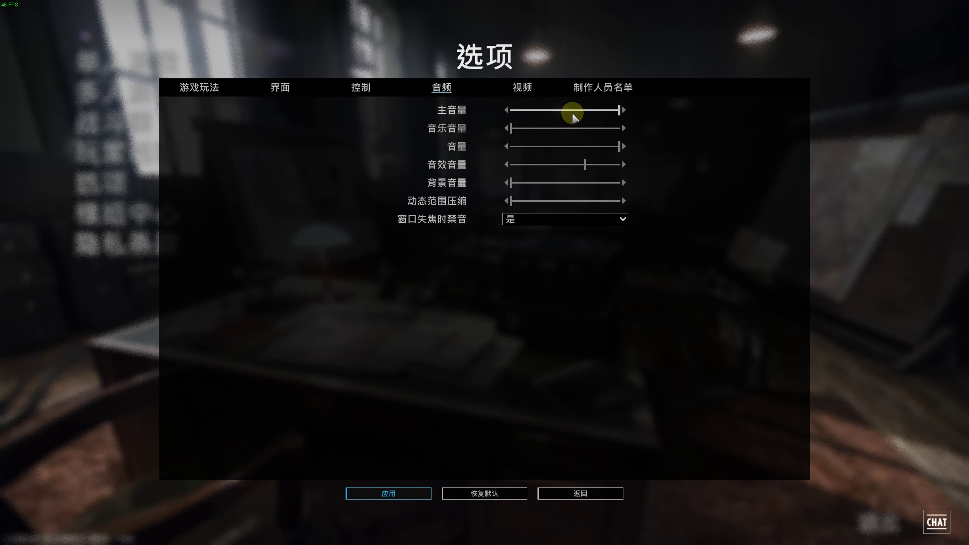
pyautogui.moveTo(619, 111); pyautogui.dragTo(336, 119)
pyautogui.click(381, 492)
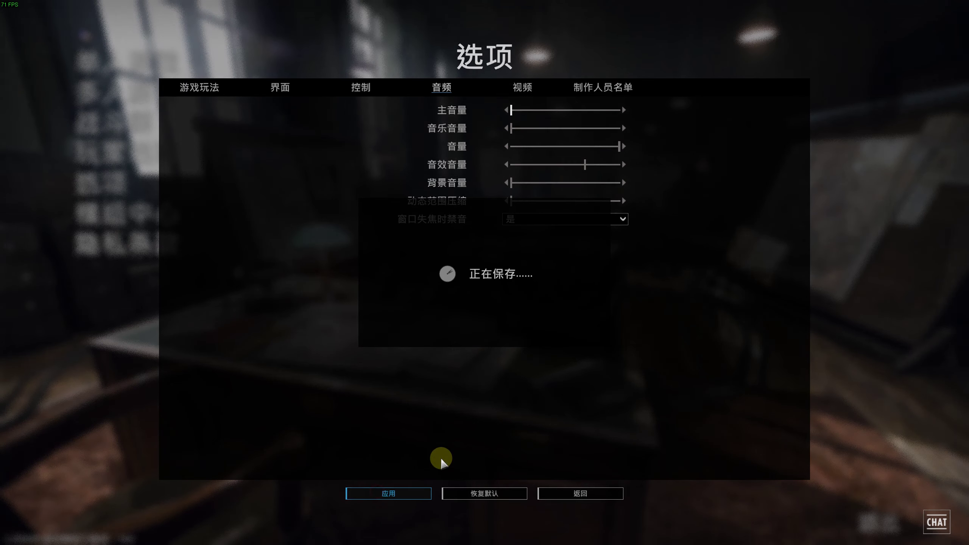
pyautogui.click(582, 493)
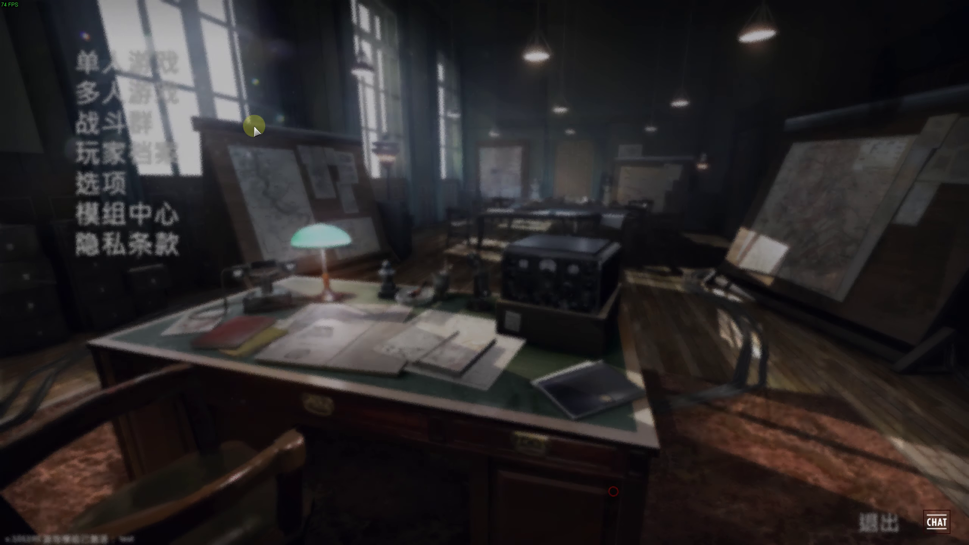
# Try to replace the active mod test with test2 in the mod center, restarting the game and cancelling the connection attempt
pyautogui.click(135, 215)
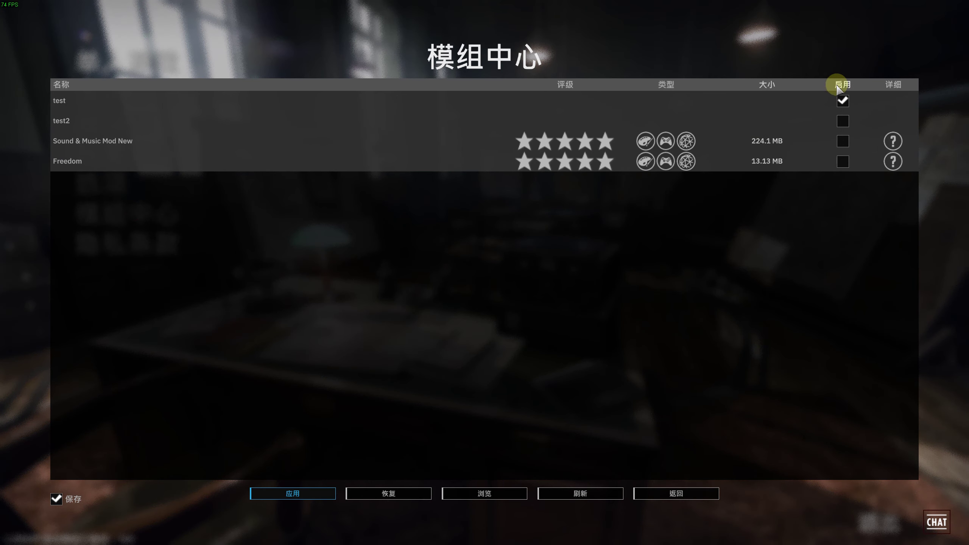
pyautogui.click(843, 101)
pyautogui.click(296, 494)
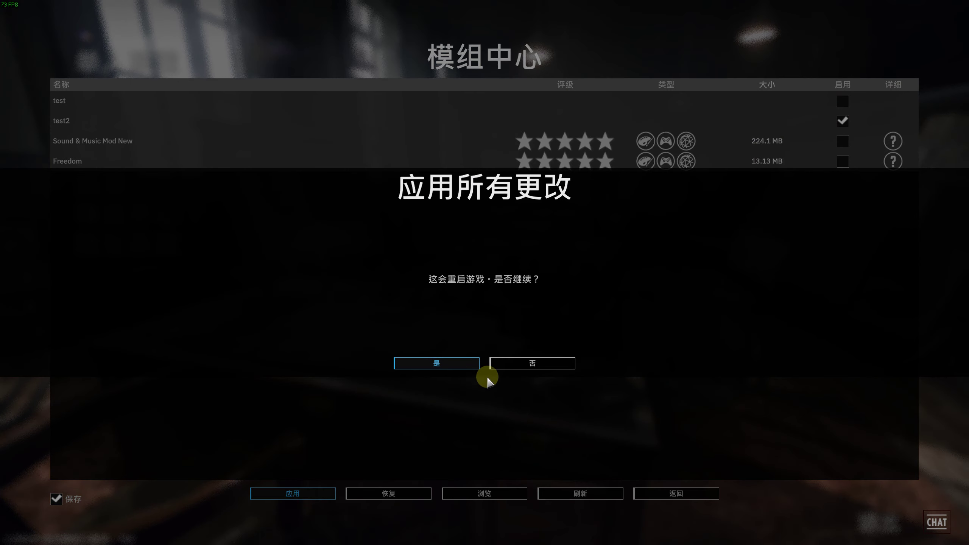
pyautogui.click(525, 363)
pyautogui.click(283, 493)
pyautogui.click(447, 365)
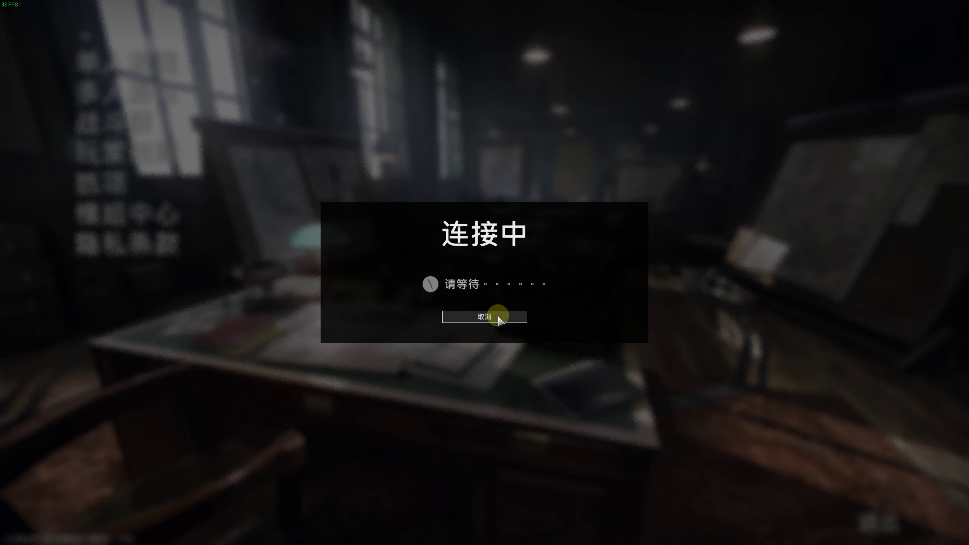
pyautogui.click(491, 315)
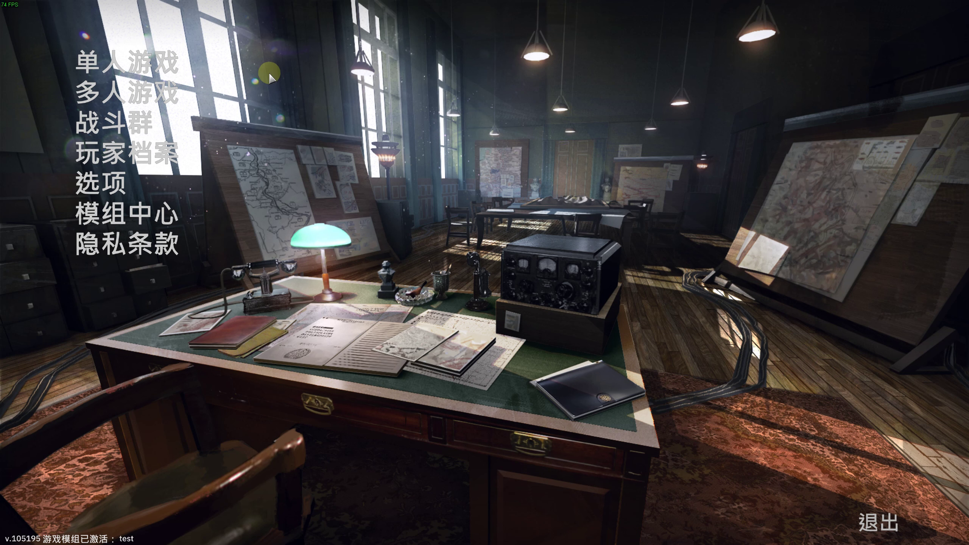
# Enable only the test2 mod in the mod center and apply the change with a game restart
pyautogui.click(93, 184)
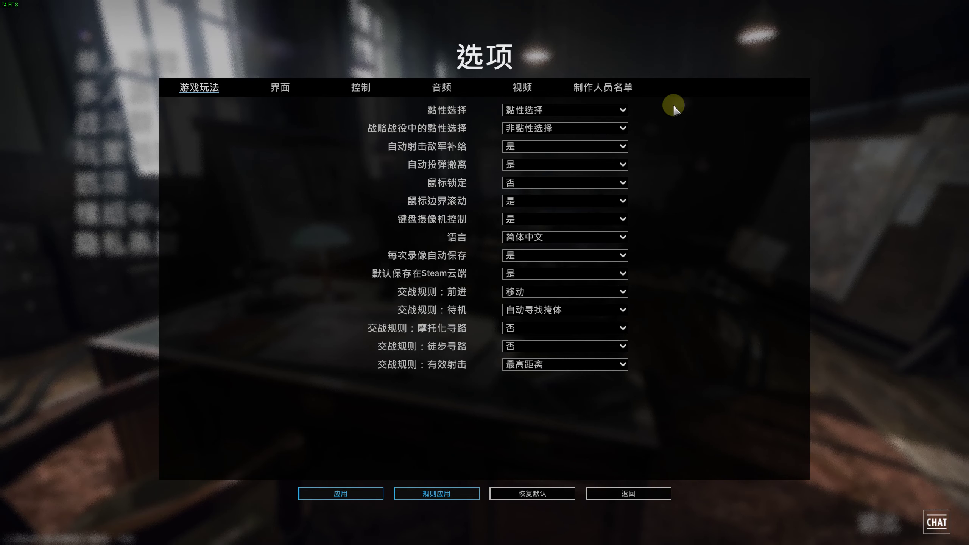
pyautogui.click(626, 493)
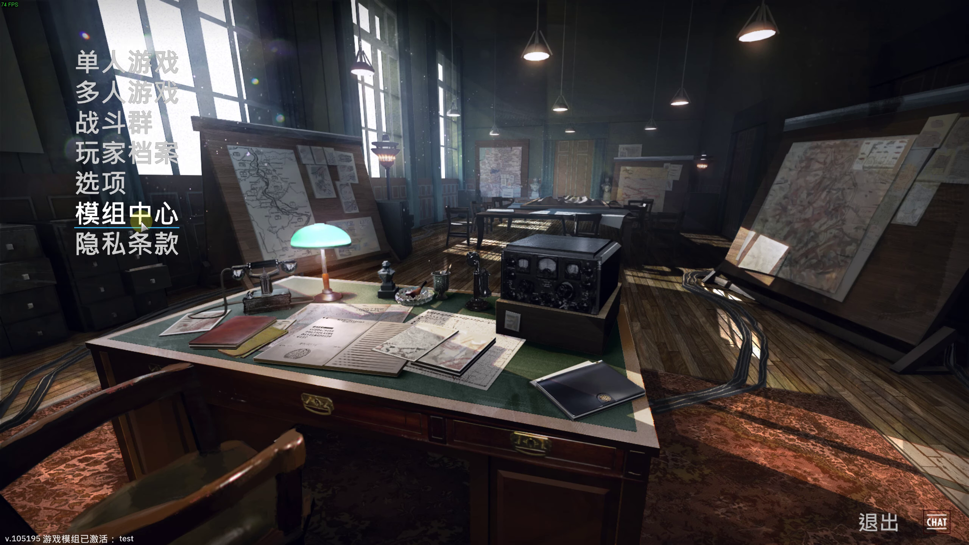
pyautogui.click(142, 226)
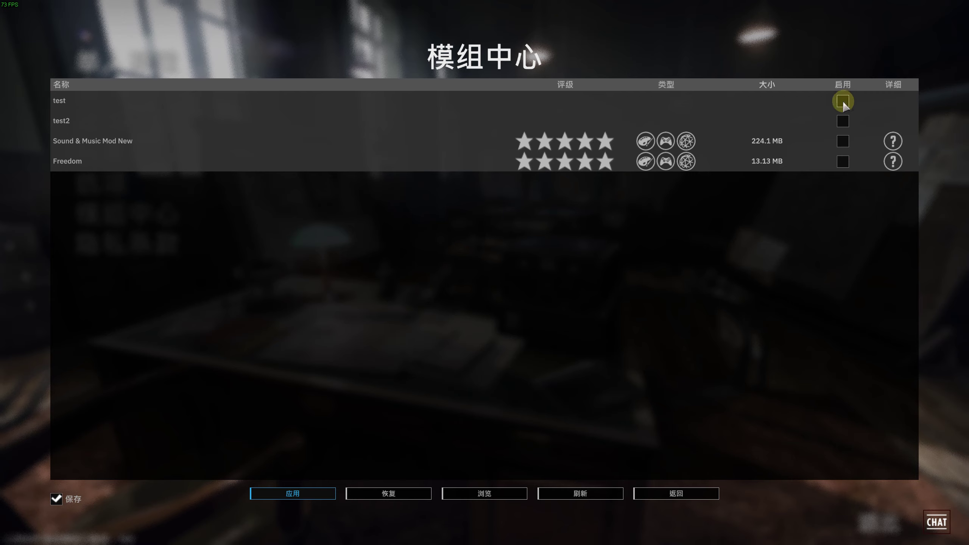
pyautogui.click(842, 121)
pyautogui.click(289, 496)
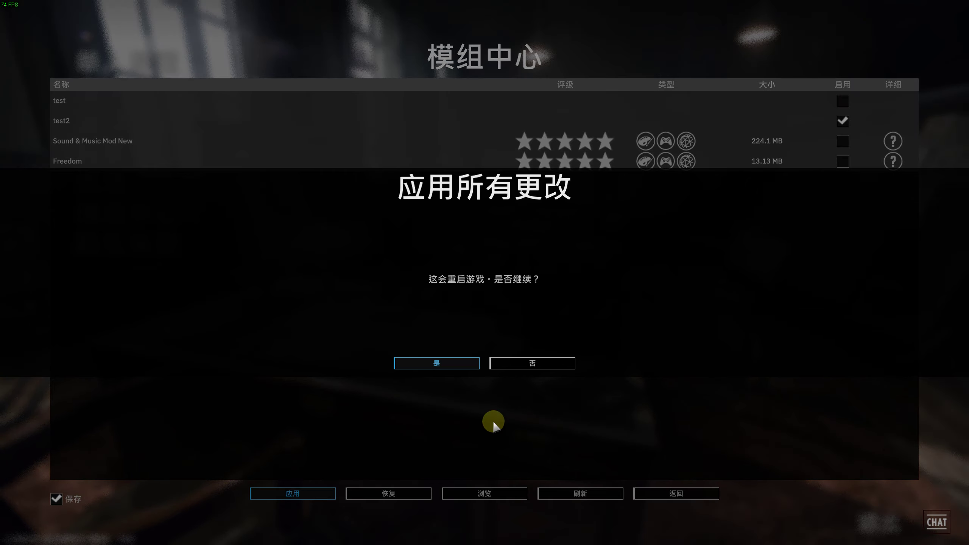
pyautogui.click(435, 360)
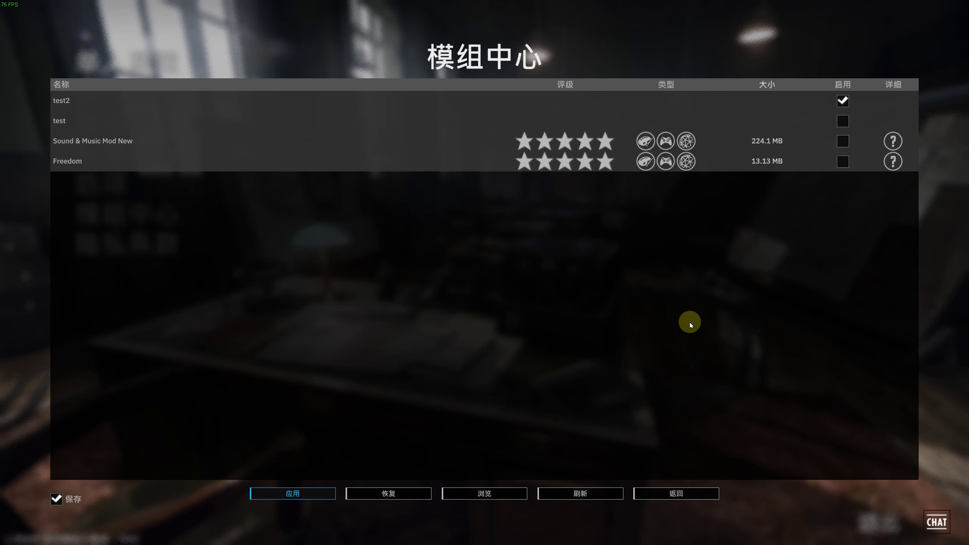
# Switch to File Explorer and open Config.ini from the SteelDivision2 mod folder in Notepad
pyautogui.hotkey('alt', 'Tab')
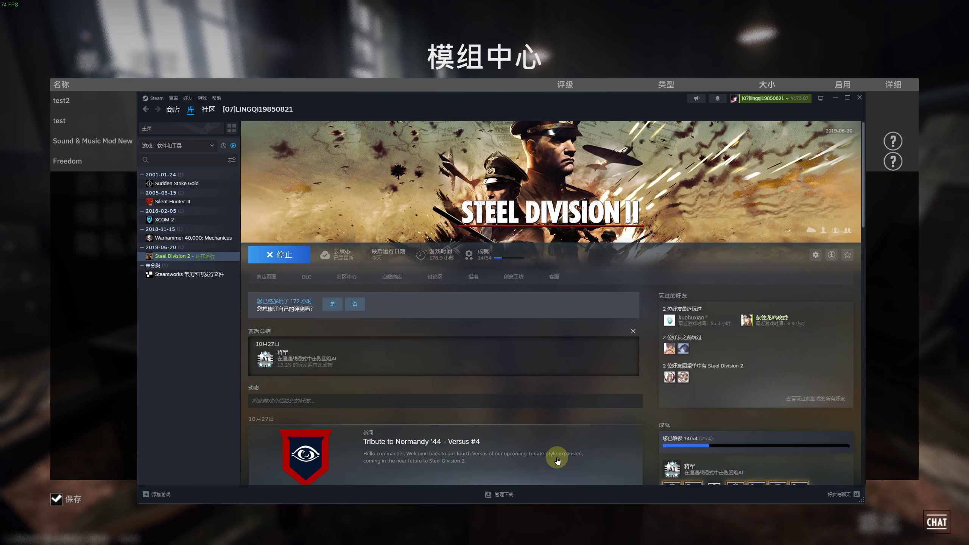
pyautogui.press('super')
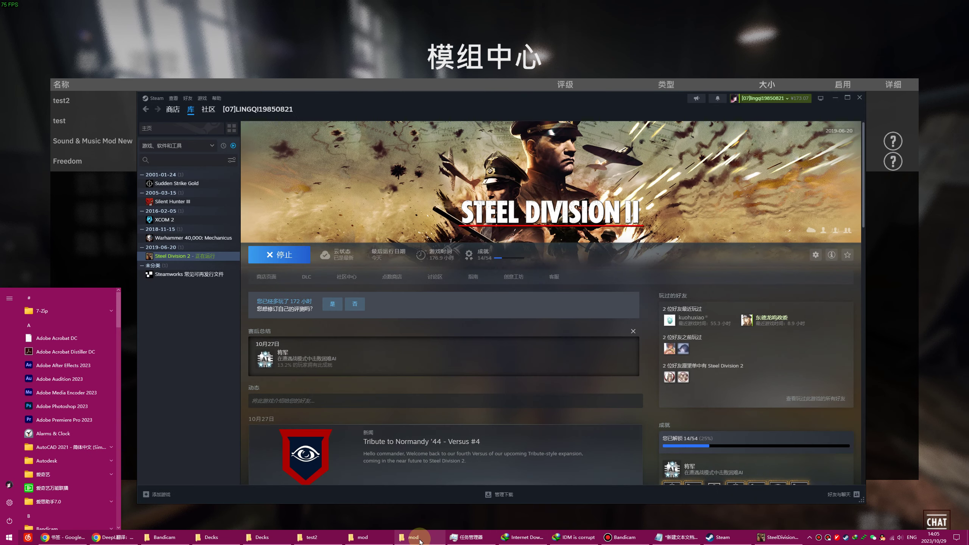
pyautogui.click(416, 537)
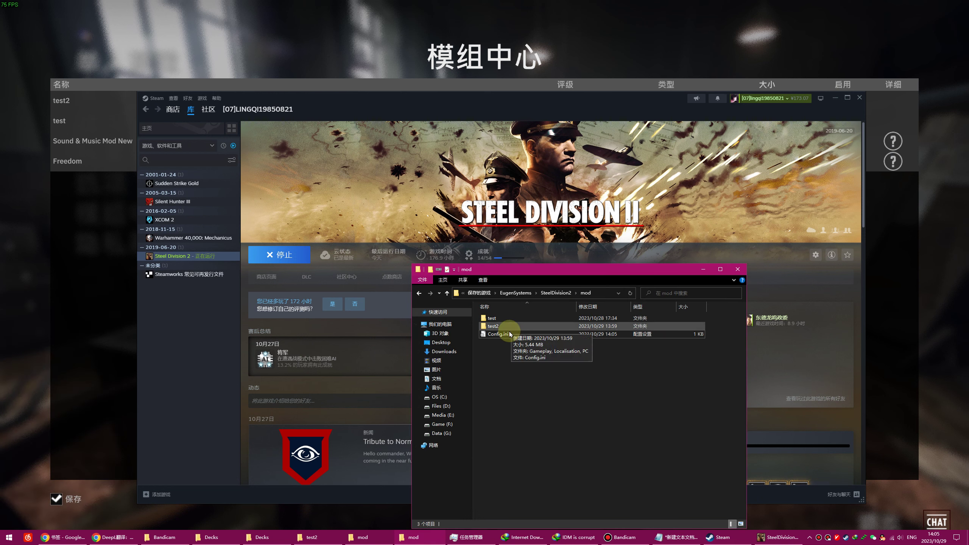
pyautogui.doubleClick(496, 337)
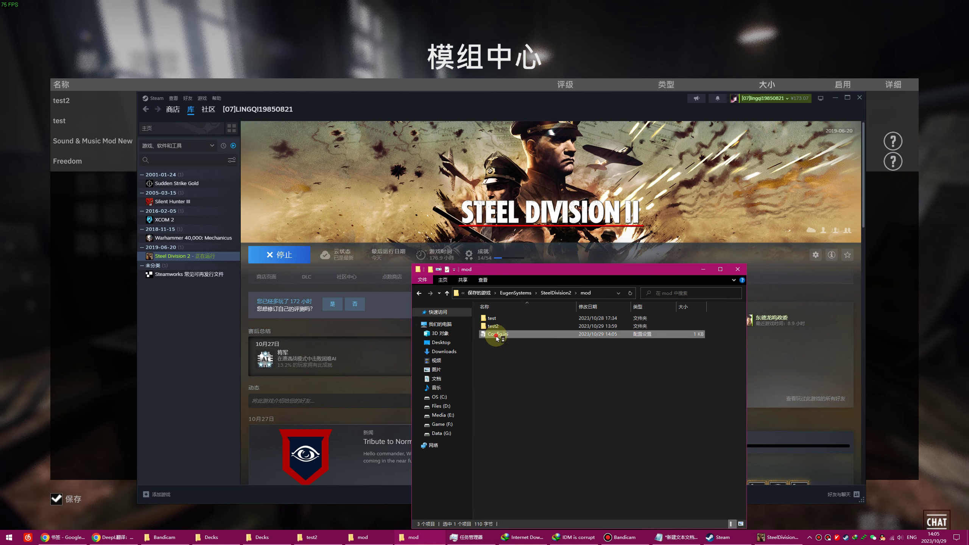
pyautogui.moveTo(342, 202); pyautogui.dragTo(438, 273)
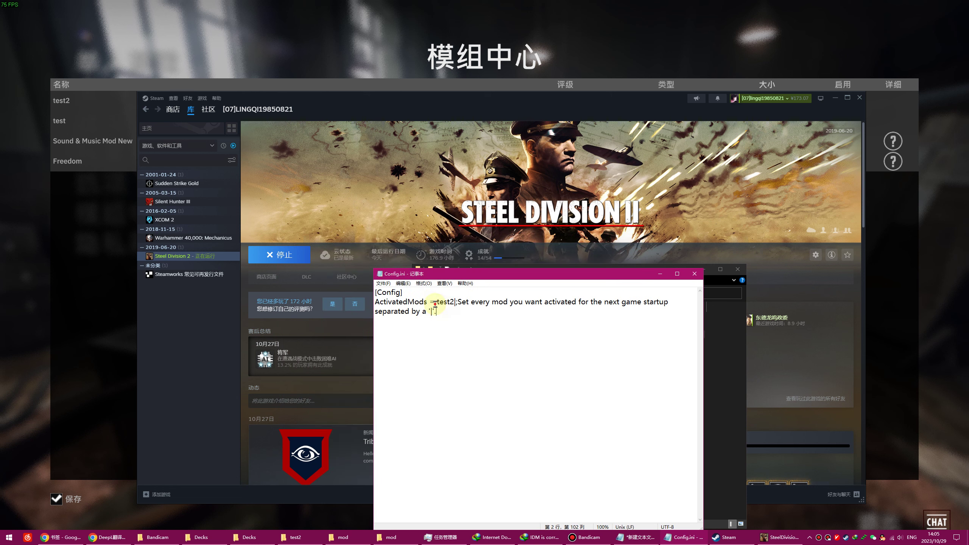
# Examine the ActivatedMods entry in Config.ini, close the file without saving and return to the game
pyautogui.moveTo(436, 302)
pyautogui.mouseDown()
pyautogui.moveTo(450, 319)
pyautogui.moveTo(453, 304)
pyautogui.mouseUp()
pyautogui.press('BackSpace')
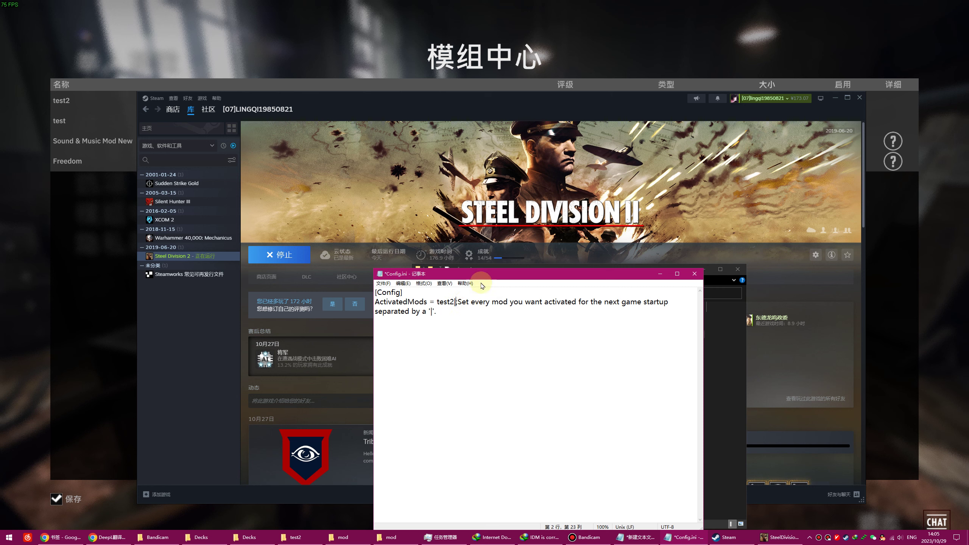
pyautogui.click(695, 274)
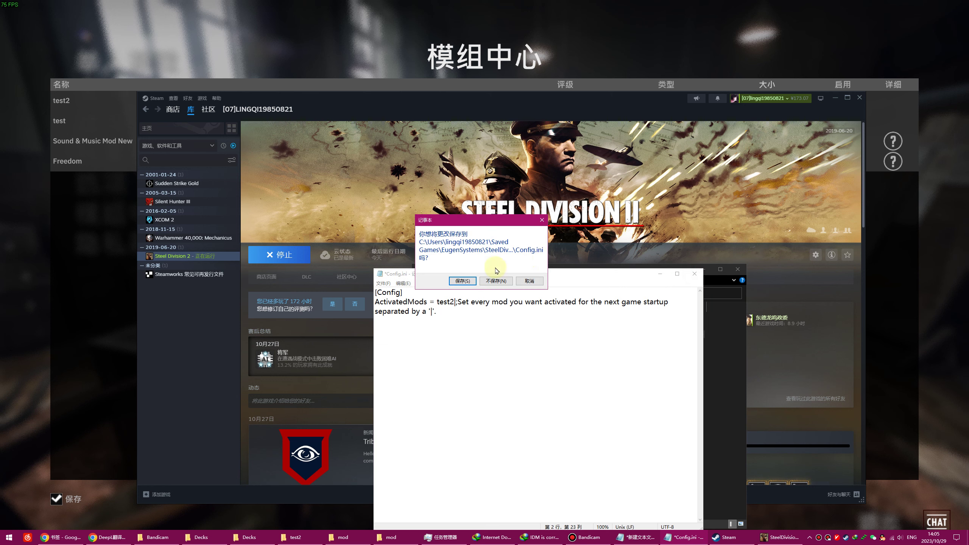
pyautogui.click(504, 281)
pyautogui.click(704, 270)
pyautogui.click(47, 282)
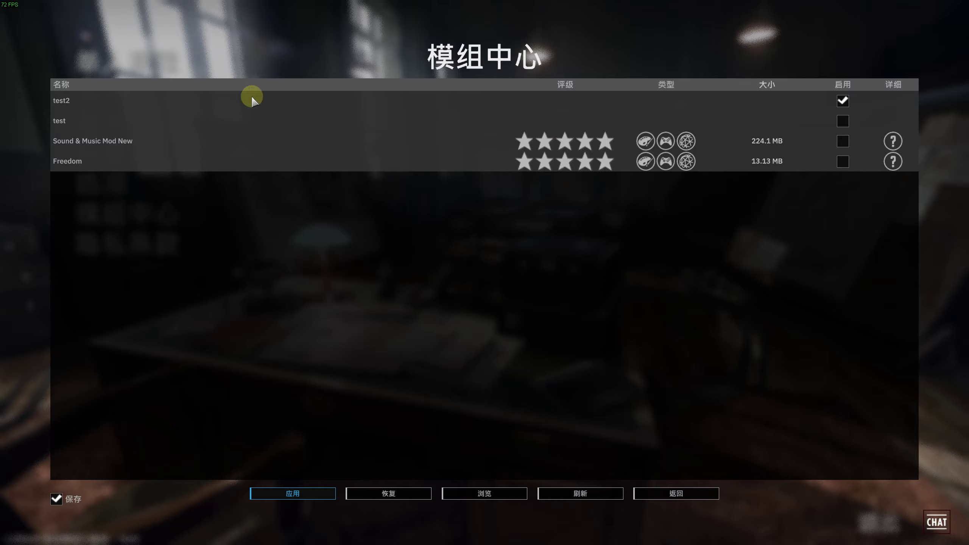
# Leave the mod center for the main menu, discarding the unsaved changes
pyautogui.click(649, 492)
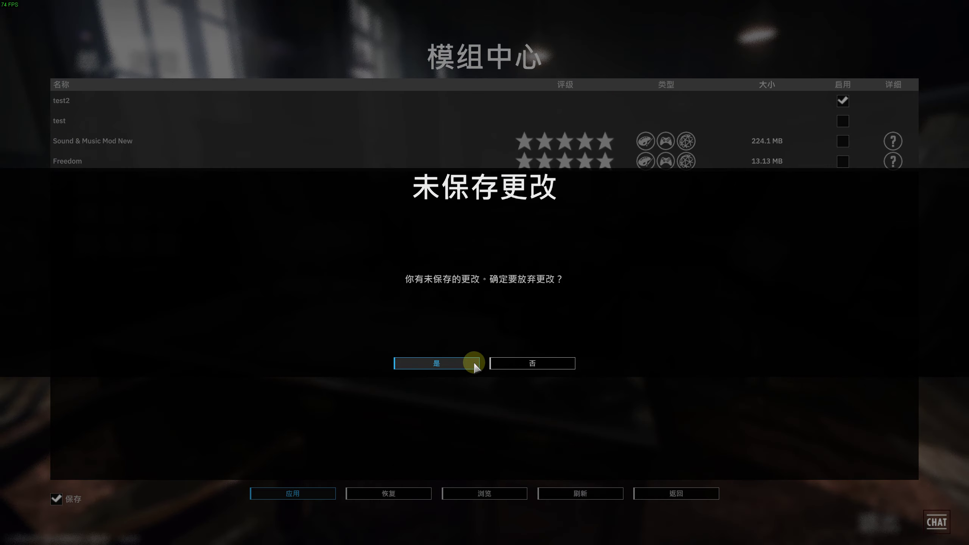
pyautogui.click(559, 365)
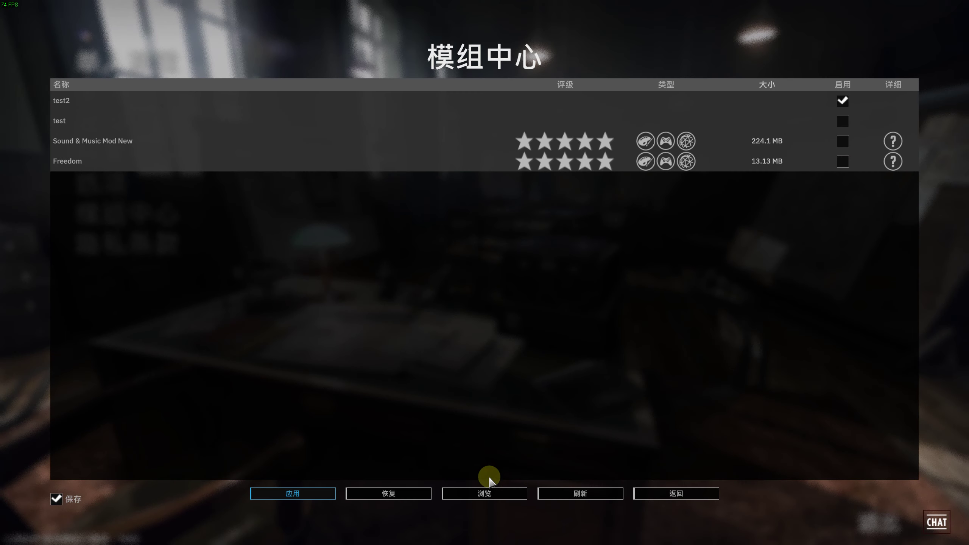
pyautogui.click(677, 493)
pyautogui.click(452, 365)
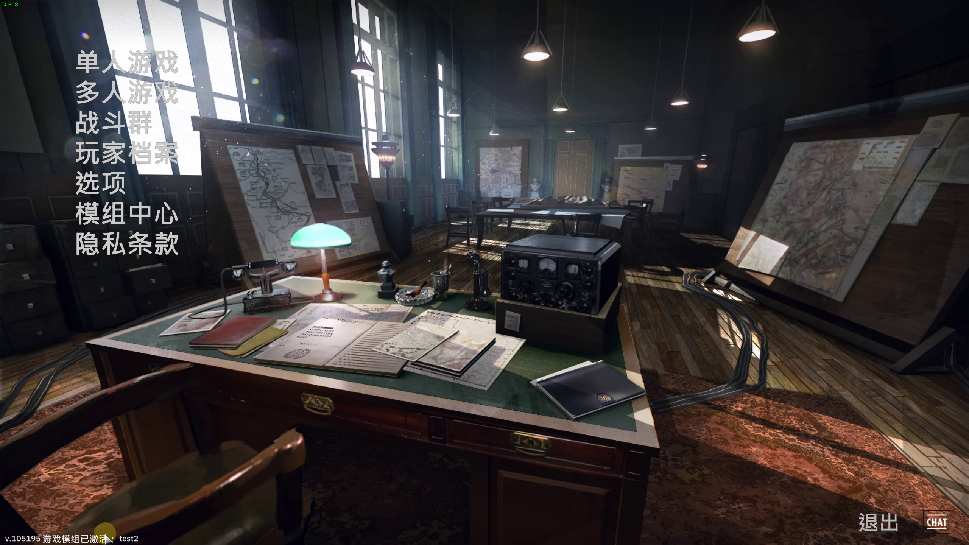
# Open the division list in the battlegroup section and select the 7th Panzer division
pyautogui.click(160, 122)
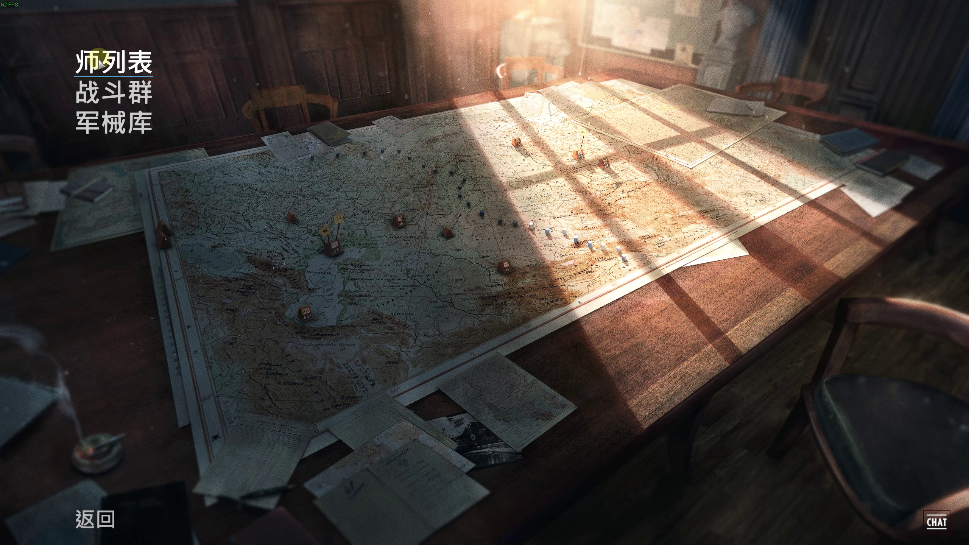
pyautogui.click(110, 65)
pyautogui.scroll(-5, 443, 218)
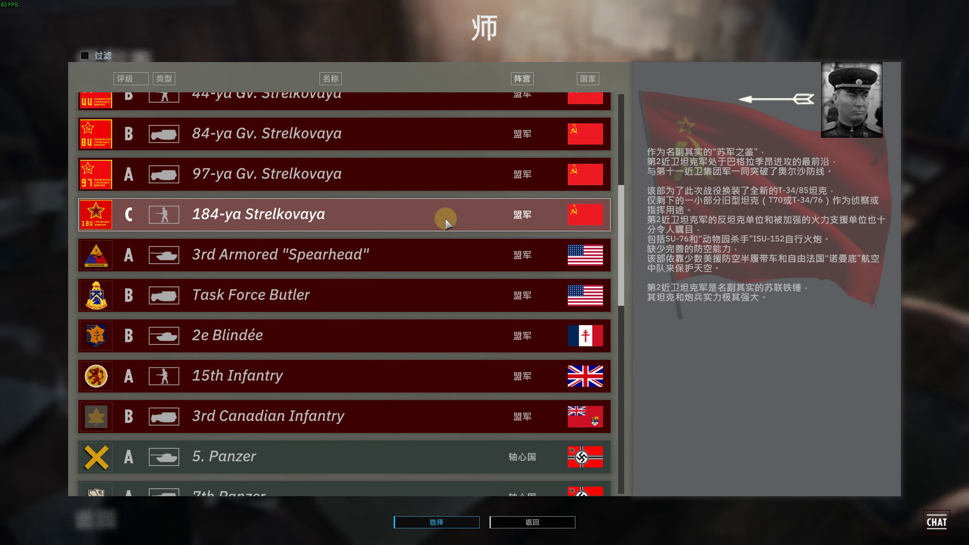
pyautogui.scroll(-2, 420, 229)
pyautogui.click(260, 239)
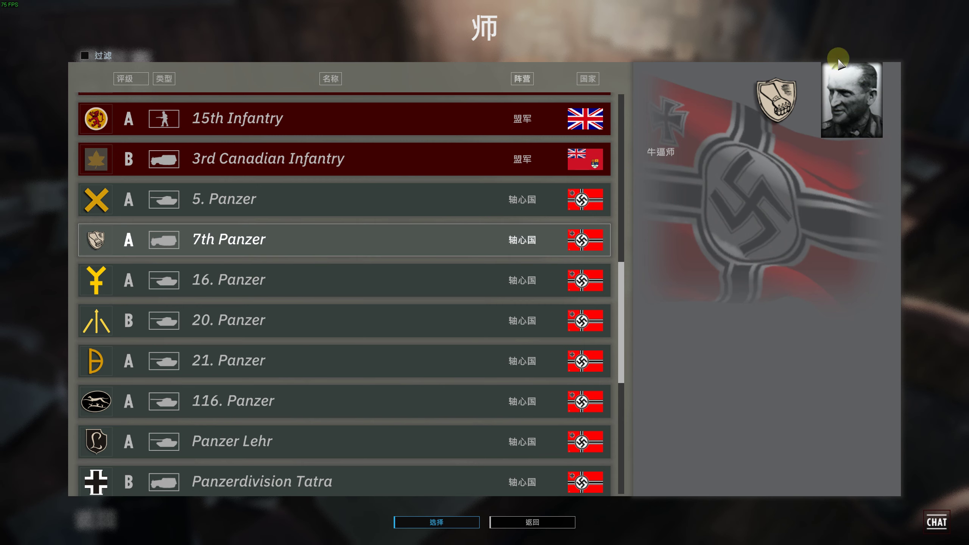
# Compare the 7th Panzer's emblem, commander portrait and description with those of the neighbouring 5. Panzer and 16. Panzer divisions
pyautogui.click(574, 189)
pyautogui.click(506, 264)
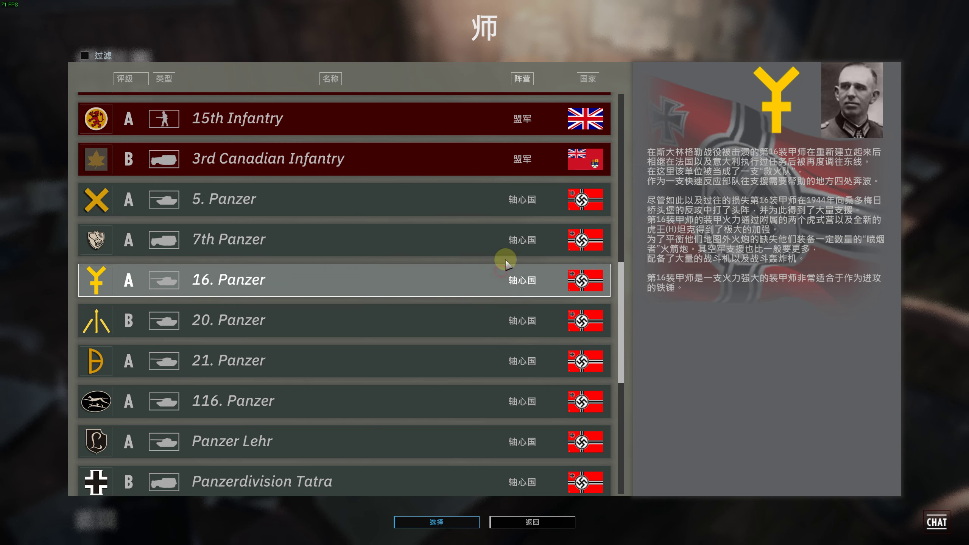
pyautogui.click(510, 253)
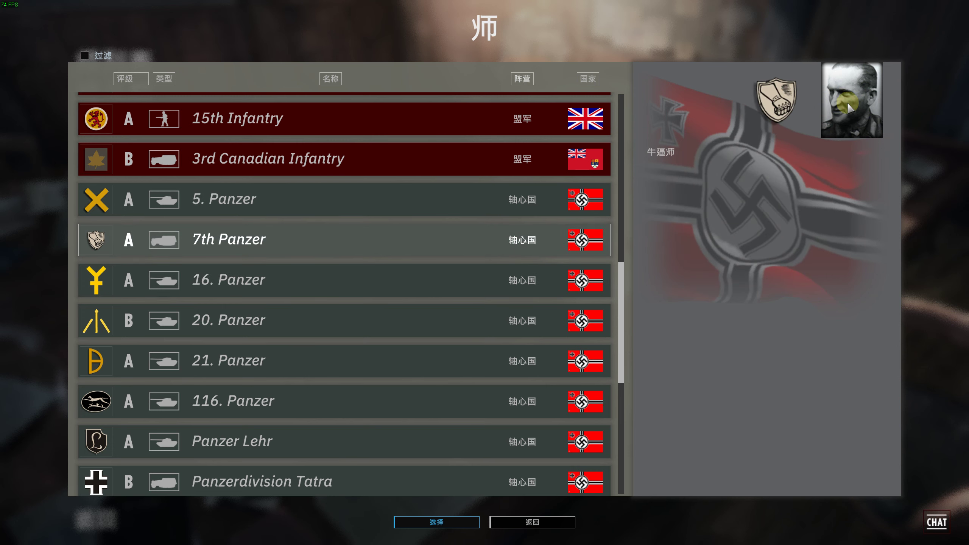
pyautogui.click(551, 210)
pyautogui.click(556, 251)
pyautogui.click(588, 195)
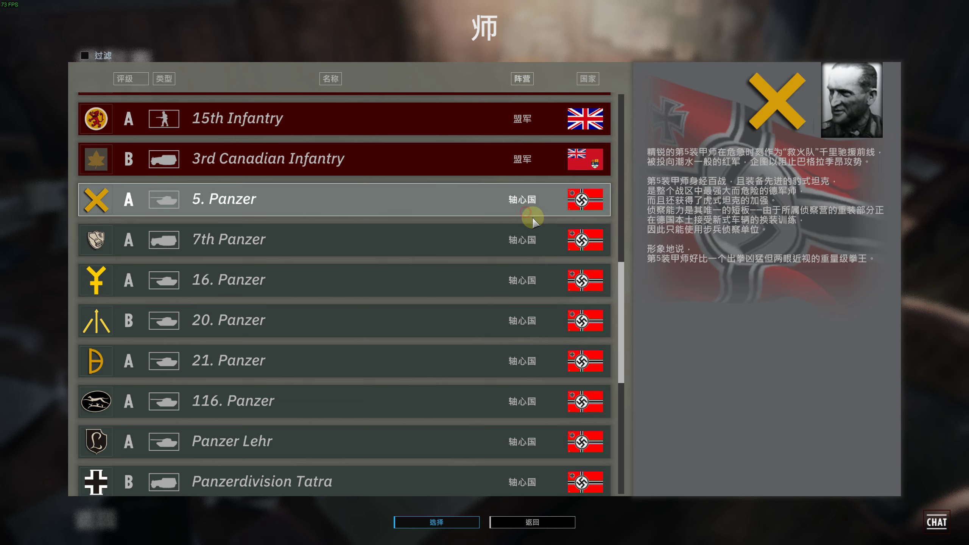
pyautogui.click(560, 243)
pyautogui.click(812, 78)
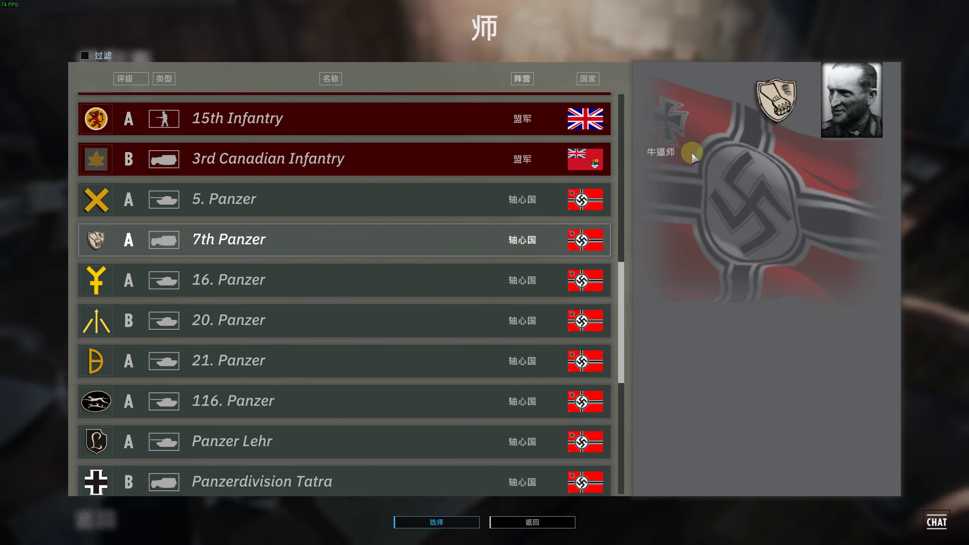
# Start a new battlegroup with the 7th Panzer and inspect its Königstiger (H) tank at the highest experience level
pyautogui.click(424, 519)
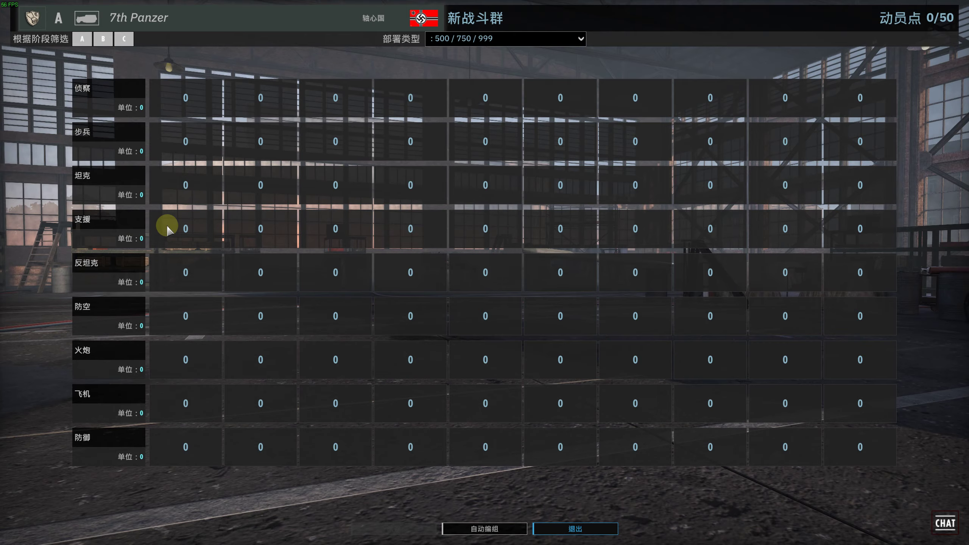
pyautogui.click(180, 187)
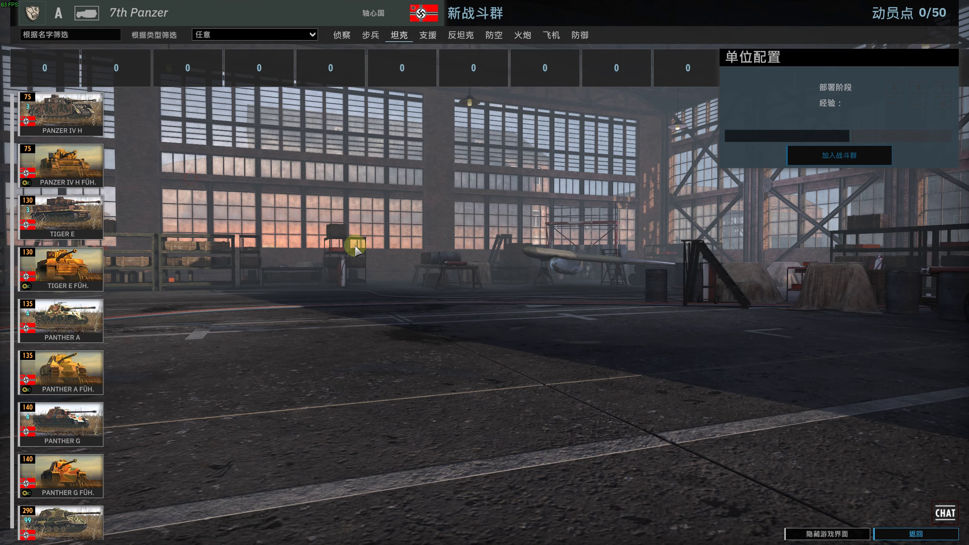
pyautogui.moveTo(63, 353)
pyautogui.scroll(-1, 62, 353)
pyautogui.click(90, 526)
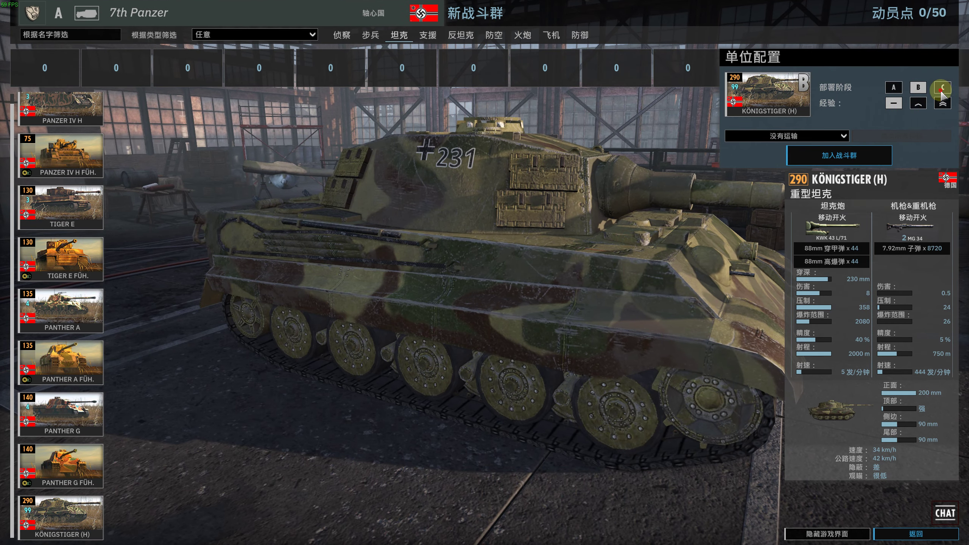
pyautogui.click(942, 103)
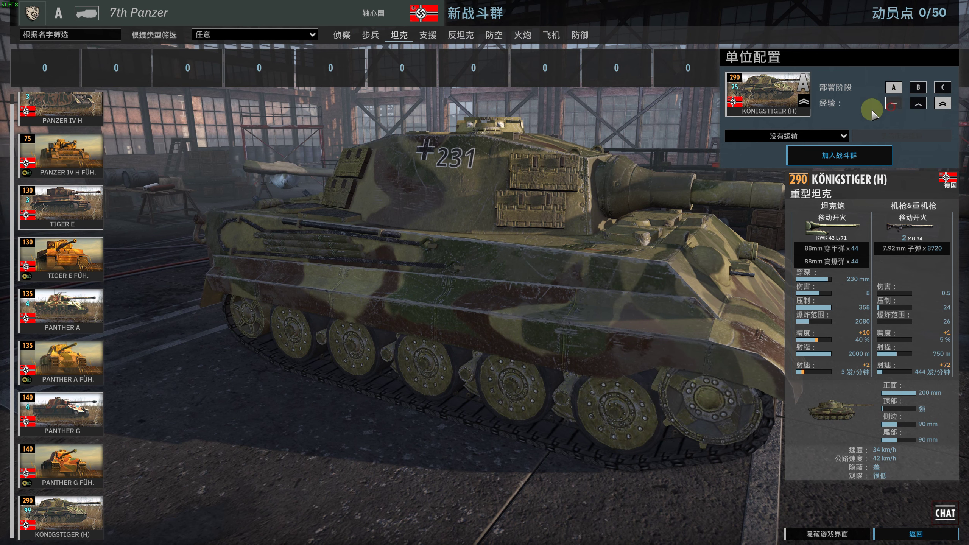
pyautogui.press('Escape')
# Open the PAK 43/41 88mm among the anti-tank units and examine its transport options, including no transport and SDKFZ 10
pyautogui.click(187, 274)
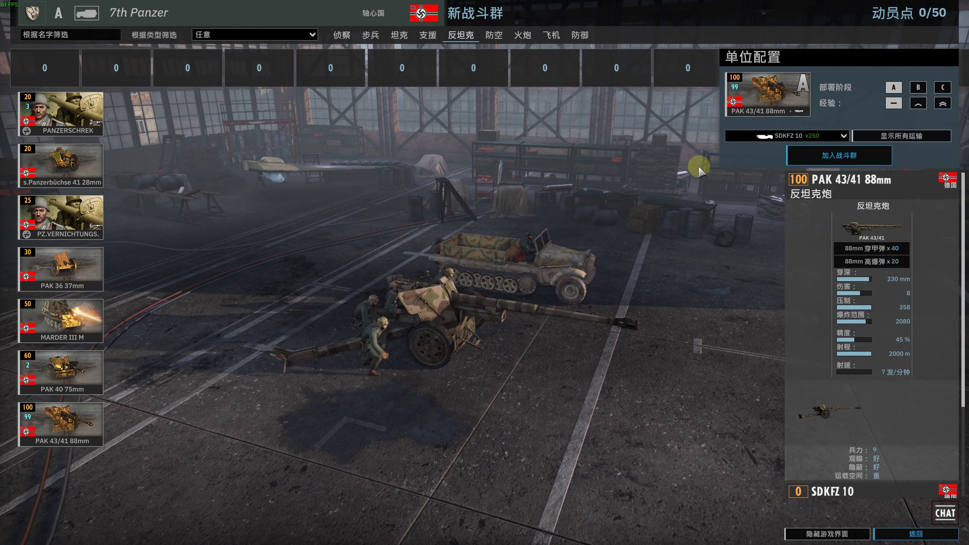
pyautogui.click(749, 136)
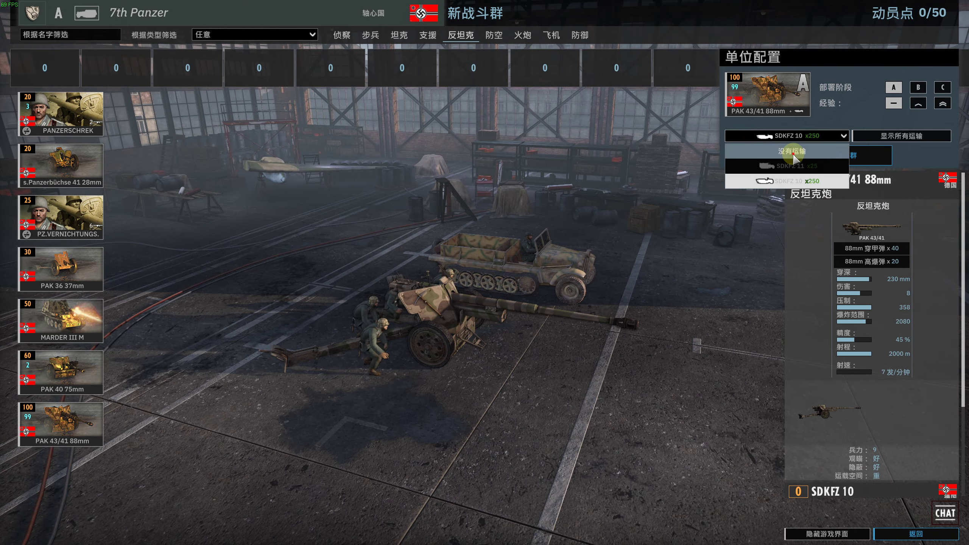
pyautogui.click(767, 151)
pyautogui.click(747, 135)
pyautogui.click(730, 180)
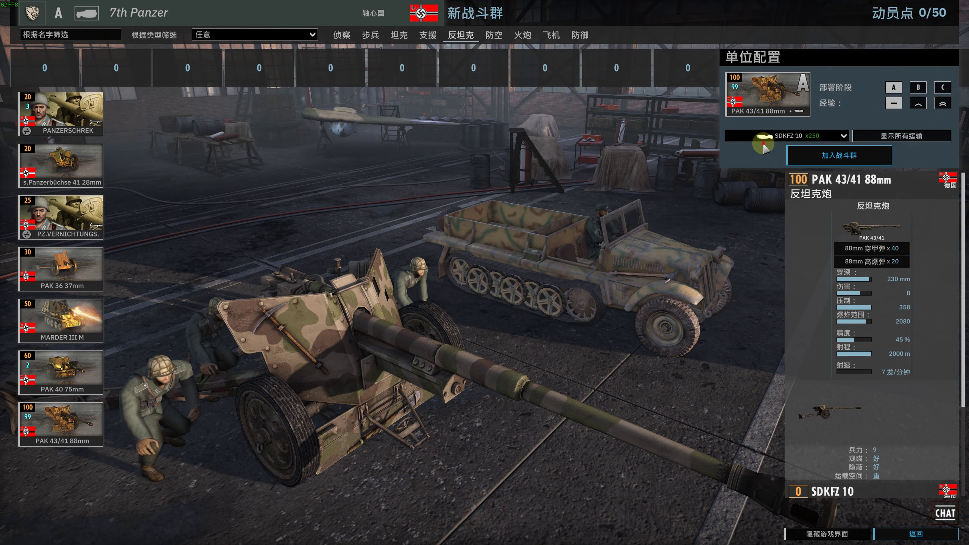
pyautogui.click(769, 139)
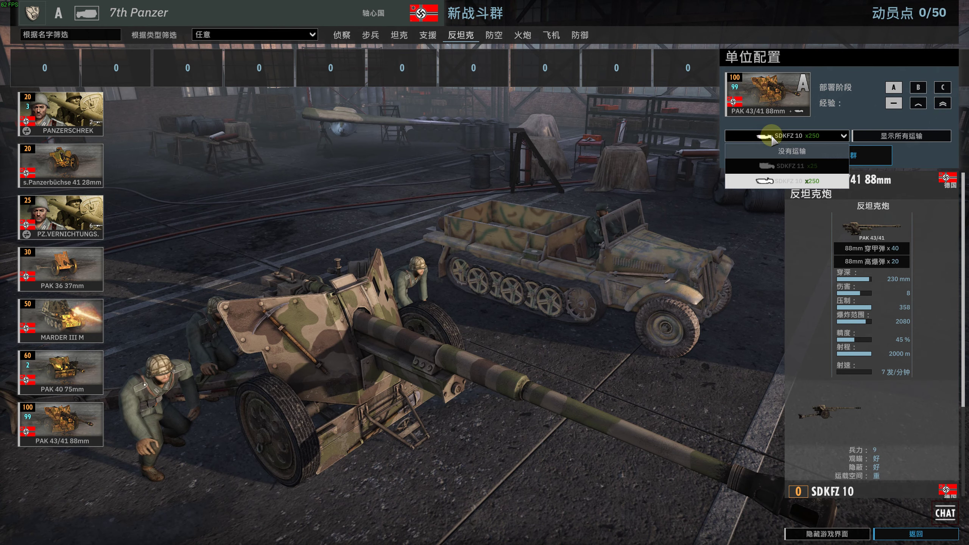
# Check the PAK 43/41 88mm's availability across the deployment phases and experience levels, and return to the battlegroup overview
pyautogui.click(926, 88)
pyautogui.click(917, 91)
pyautogui.click(917, 103)
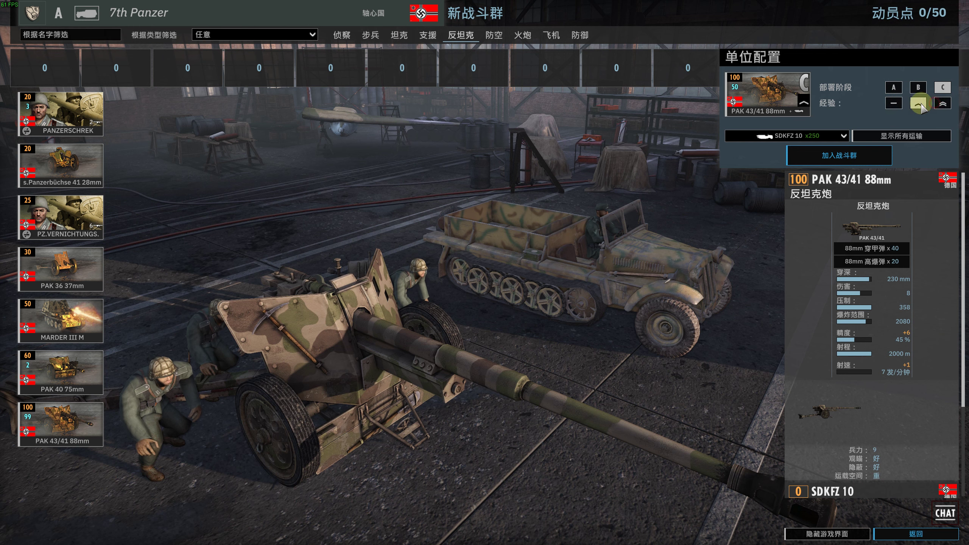
pyautogui.click(893, 87)
pyautogui.click(837, 135)
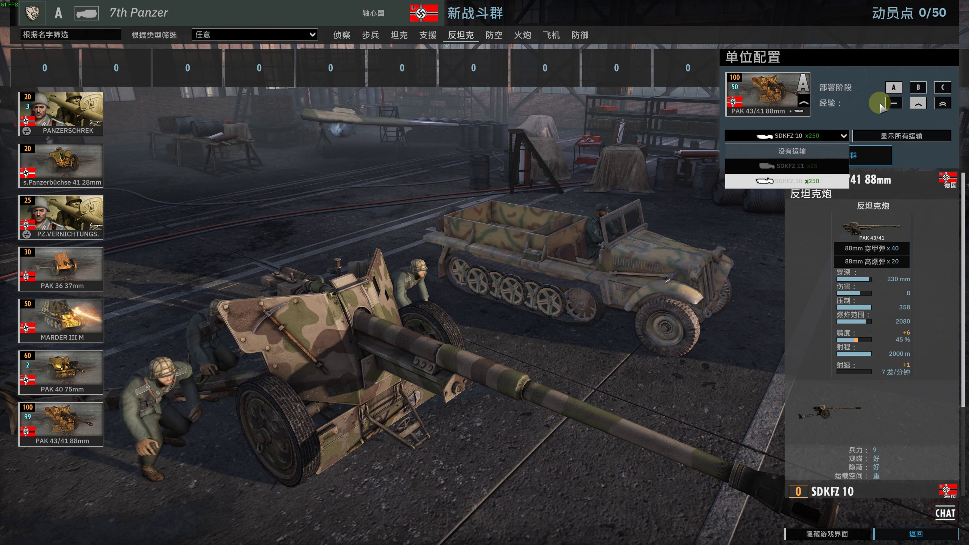
pyautogui.click(836, 101)
pyautogui.click(782, 138)
pyautogui.moveTo(560, 287); pyautogui.dragTo(586, 246)
pyautogui.press('Escape')
# Open the Sturmschützen among the infantry units and examine the transports offered for them, Opel Blitz and SDKFZ 251/10
pyautogui.click(174, 150)
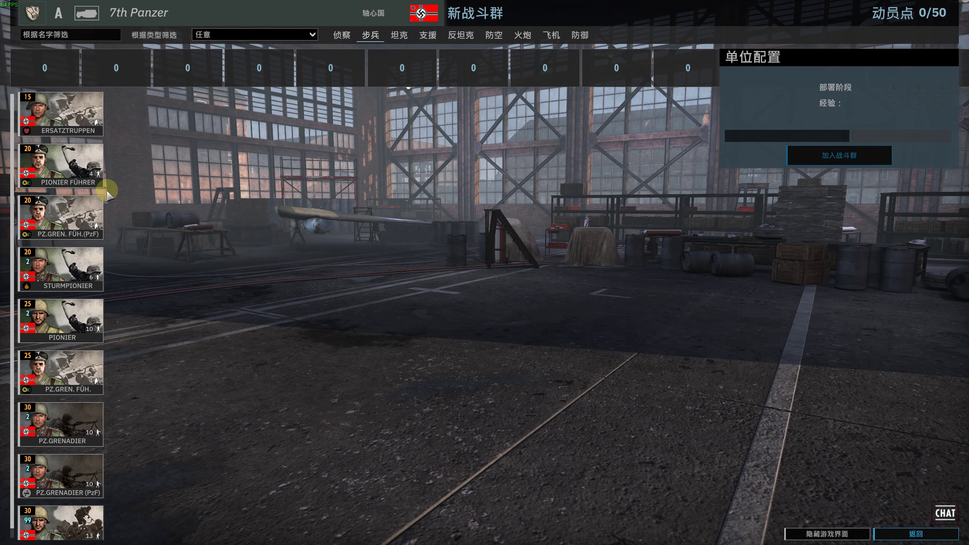
pyautogui.click(72, 515)
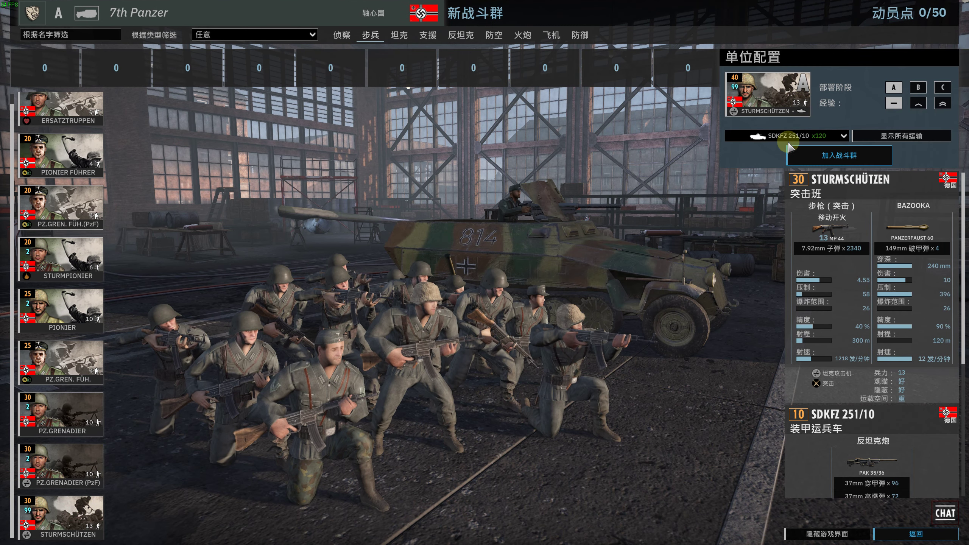
pyautogui.click(809, 136)
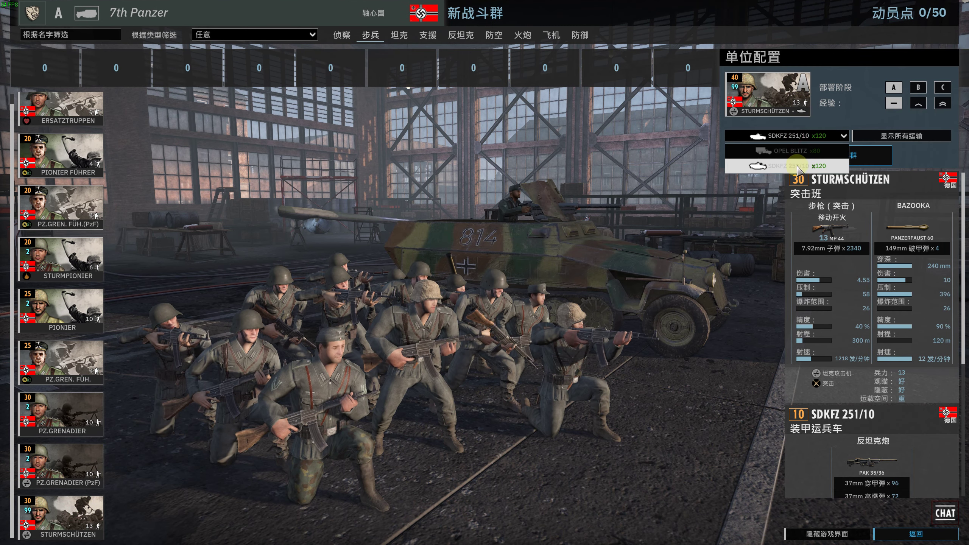
pyautogui.click(790, 136)
pyautogui.click(776, 136)
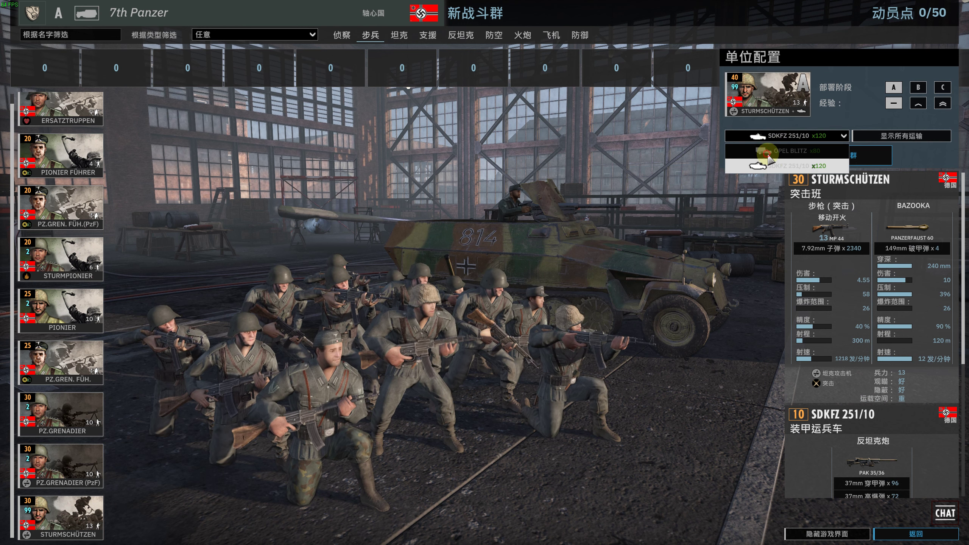
pyautogui.click(765, 166)
pyautogui.click(769, 138)
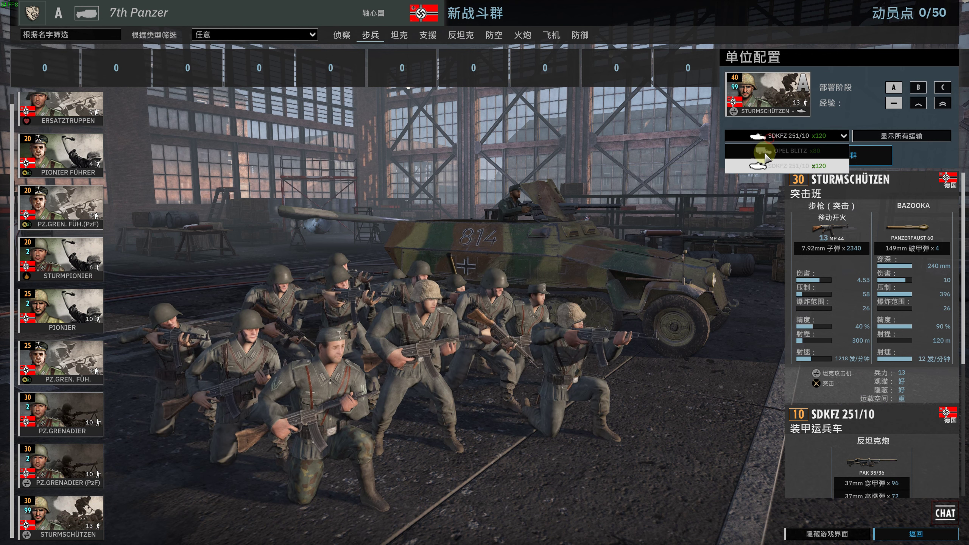
pyautogui.click(769, 134)
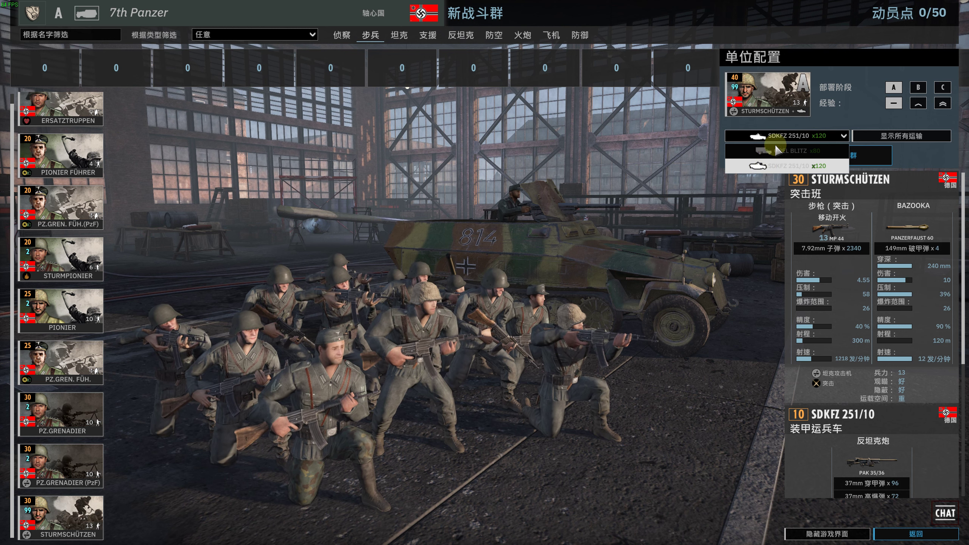
# Inspect the Sturmschützen in phase C at the highest experience level with the SDKFZ 251/10 transport, and return to the battlegroup overview
pyautogui.click(942, 87)
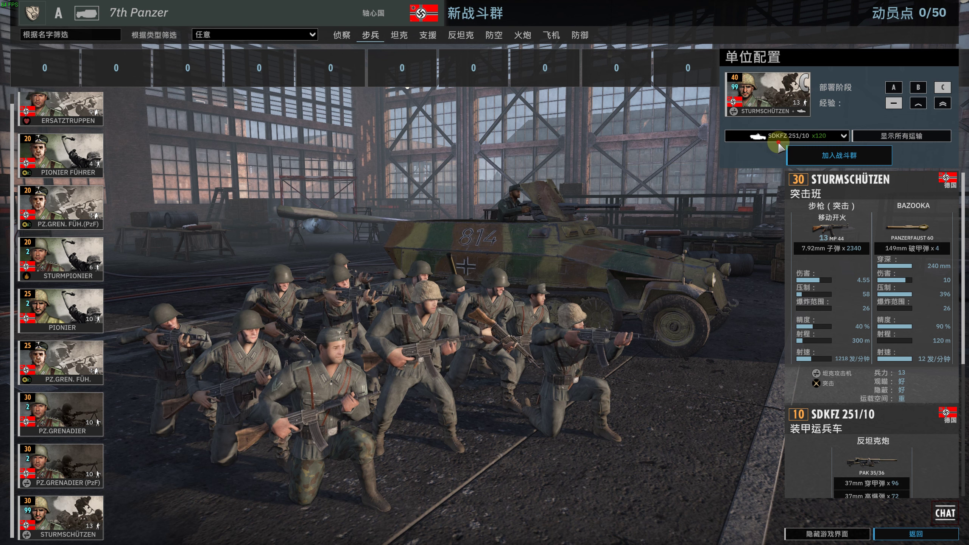
pyautogui.click(935, 107)
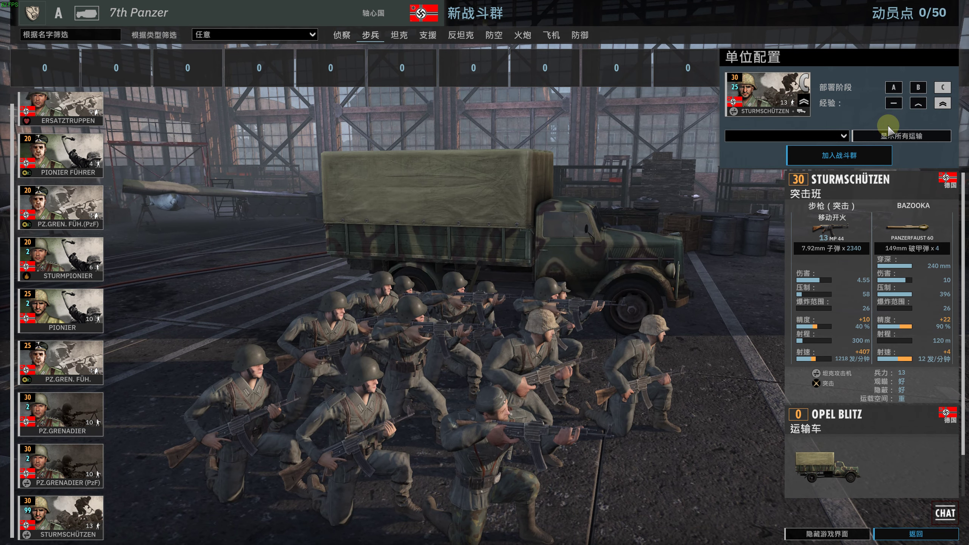
pyautogui.click(805, 136)
pyautogui.click(788, 166)
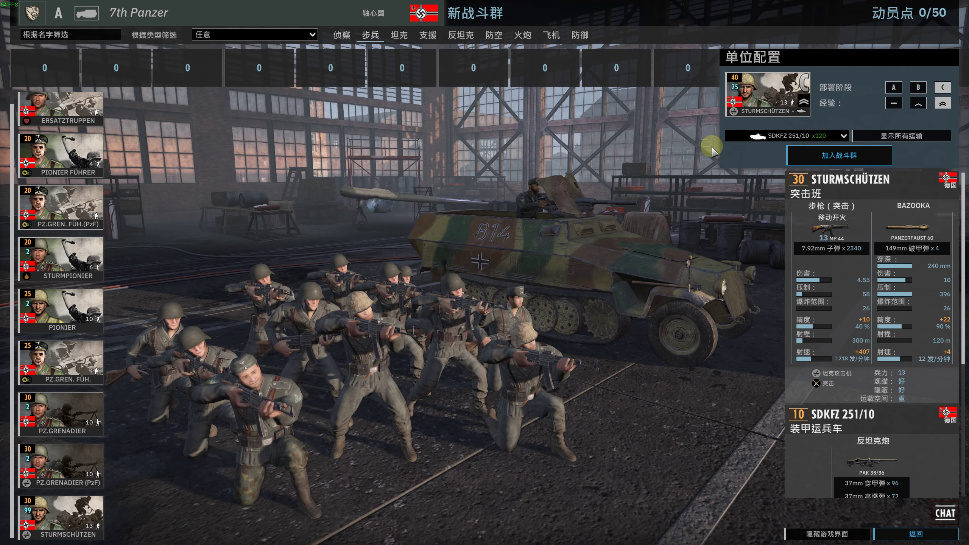
pyautogui.scroll(-5, 329, 244)
pyautogui.moveTo(663, 219); pyautogui.dragTo(859, 139)
pyautogui.click(760, 135)
pyautogui.click(760, 136)
pyautogui.press('Escape')
# Examine the deployment types offered for the battlegroup, keeping 500 / 750 / 999
pyautogui.click(466, 38)
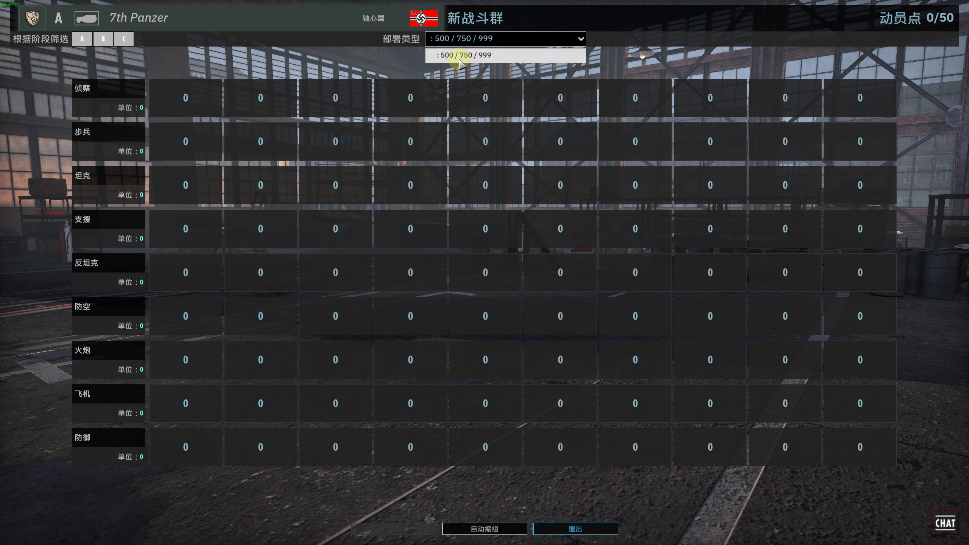
pyautogui.click(481, 51)
pyautogui.click(475, 42)
pyautogui.click(480, 55)
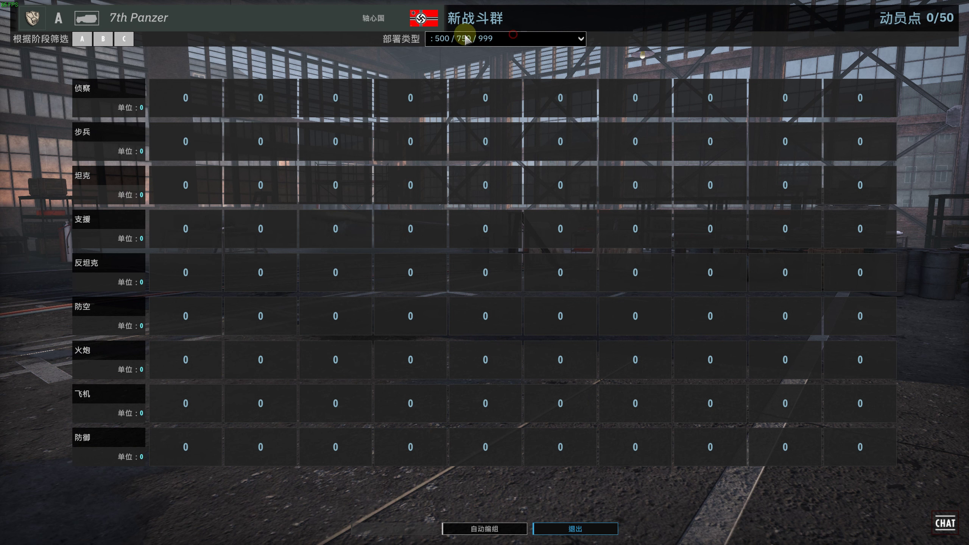
pyautogui.click(465, 37)
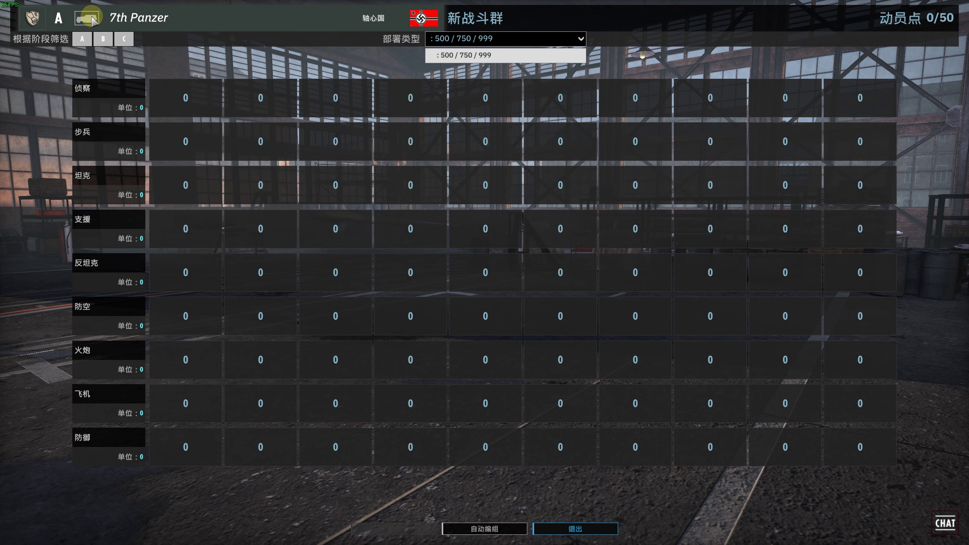
# Fill the 7th Panzer battlegroup with automatically chosen units
pyautogui.click(484, 528)
pyautogui.click(484, 529)
pyautogui.click(436, 363)
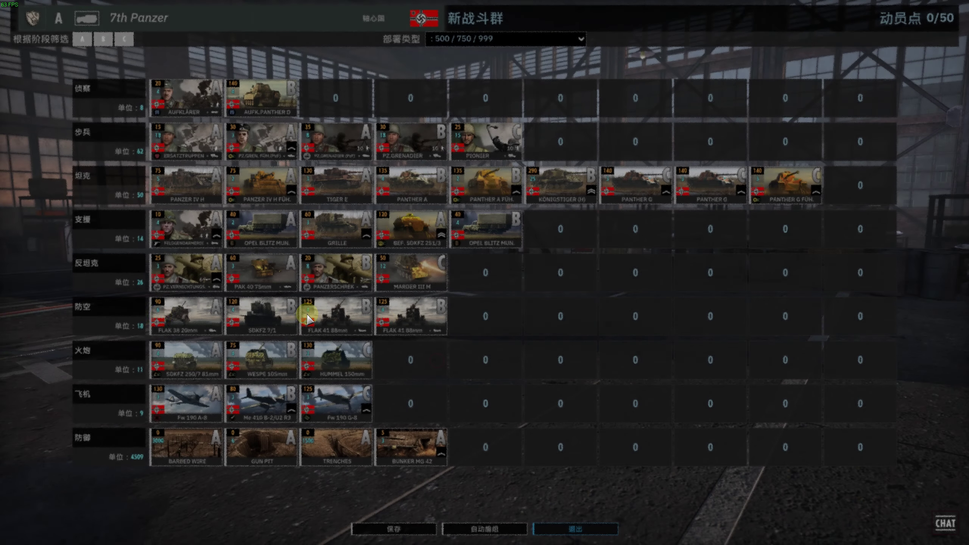